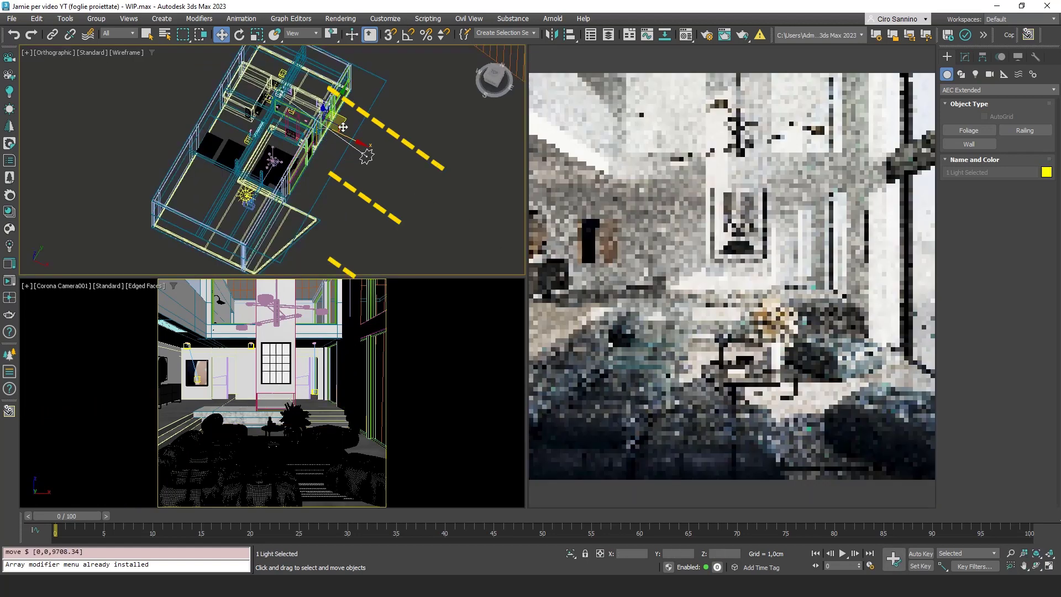
Step: Move the sun light lower beside the living room so its beam crosses diagonally toward the sofas
drag(360, 124, 287, 195)
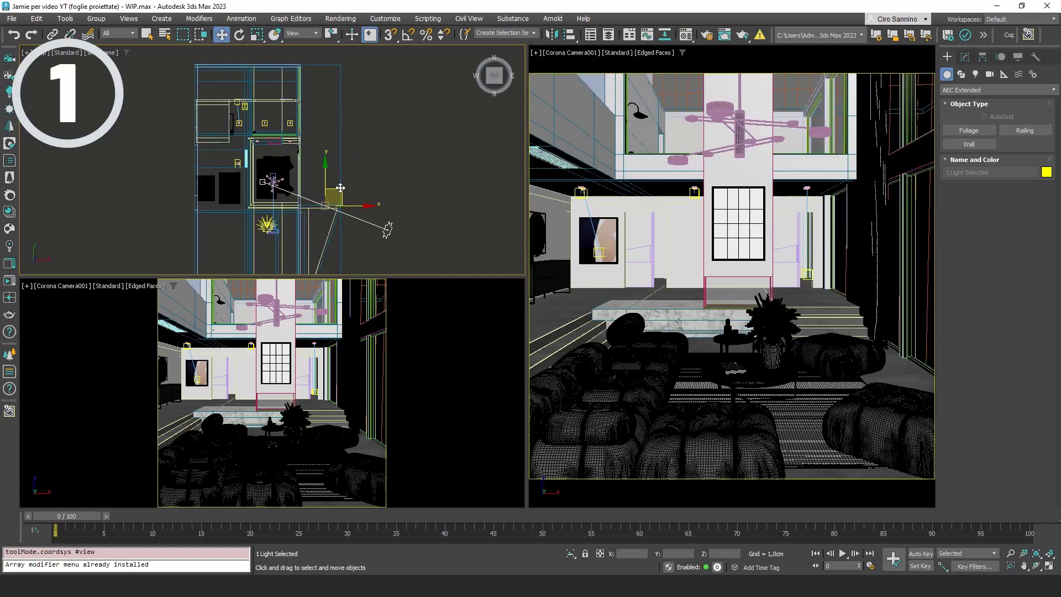
drag(339, 189, 321, 151)
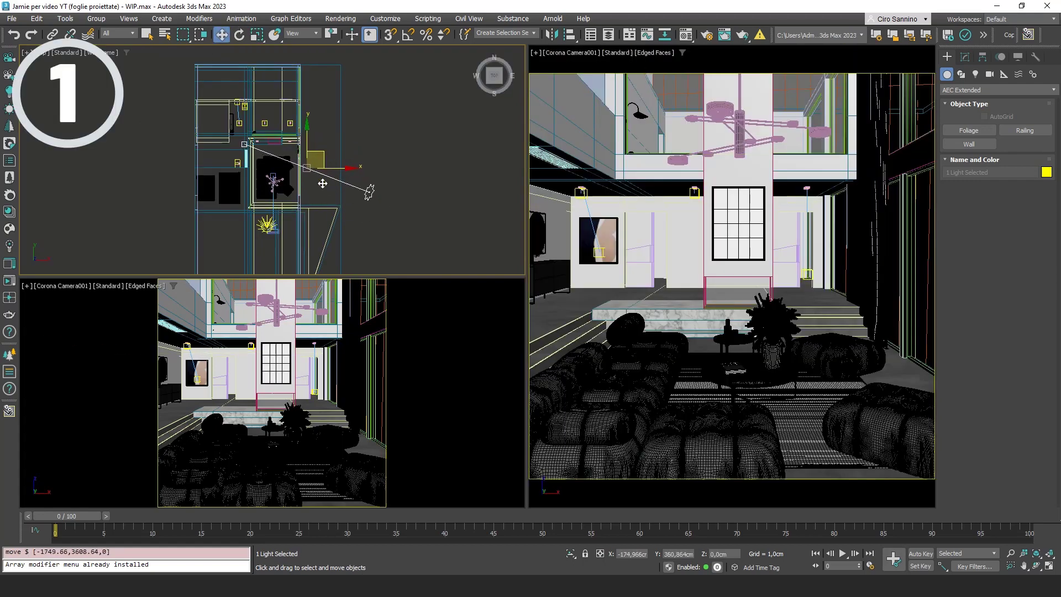
right_click(414, 221)
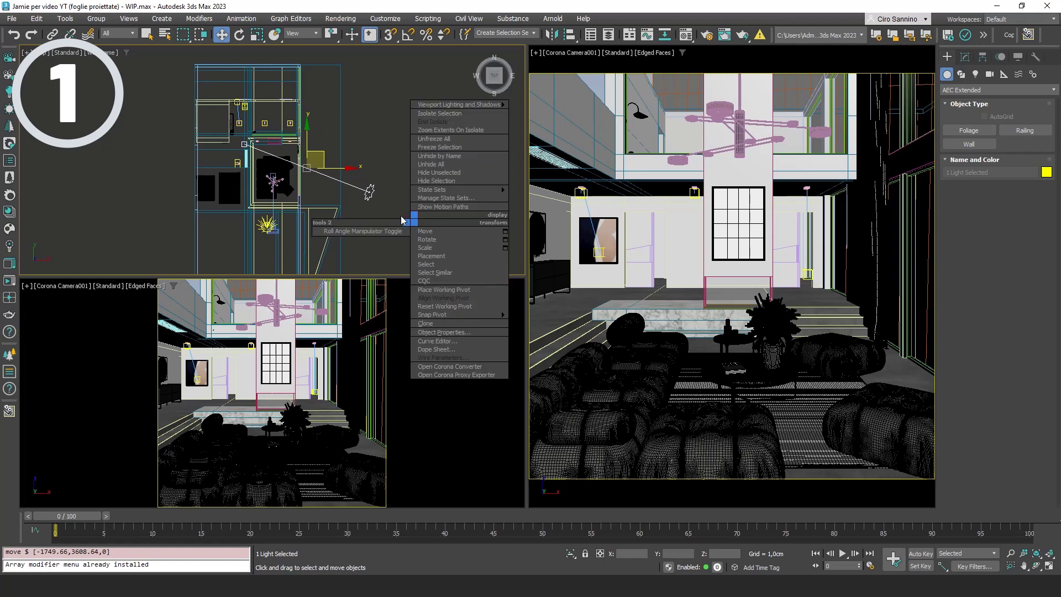
key(Escape)
key(f)
drag(346, 113, 344, 137)
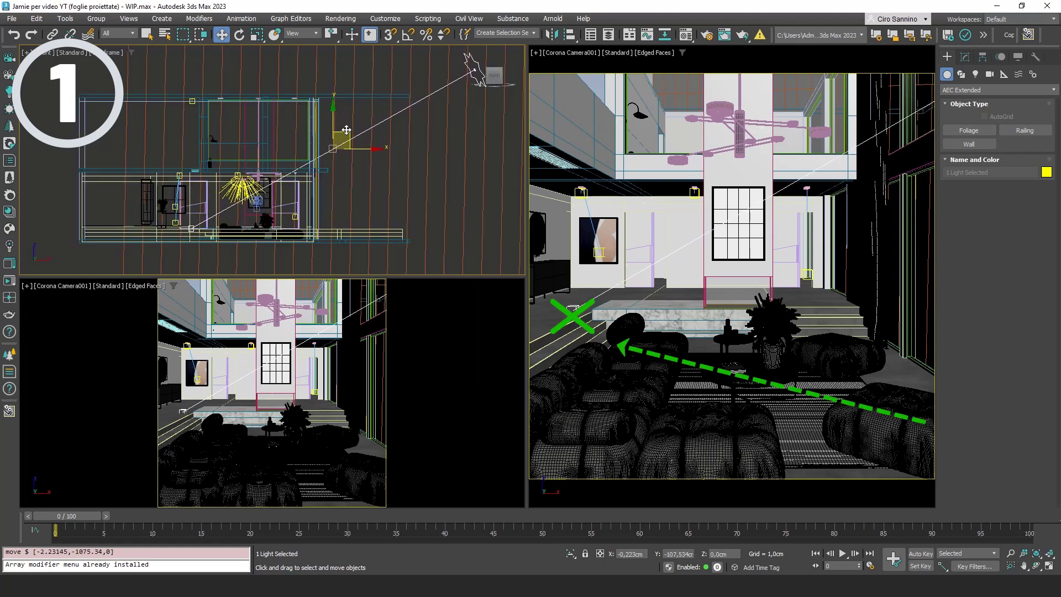
alt+middle_drag(343, 144, 391, 208)
click(414, 226)
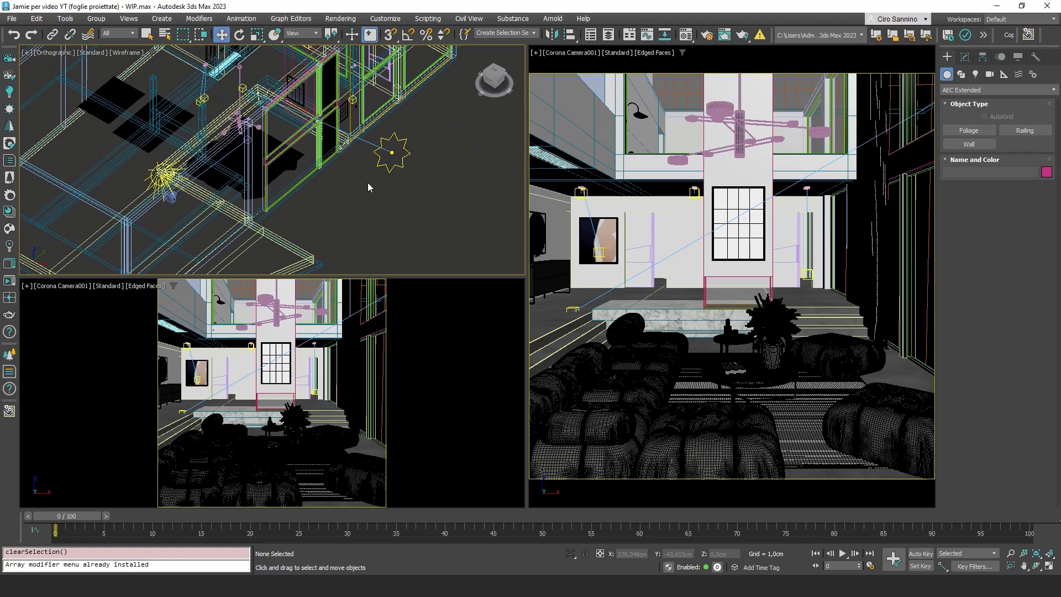
click(9, 229)
click(236, 127)
text(tree)
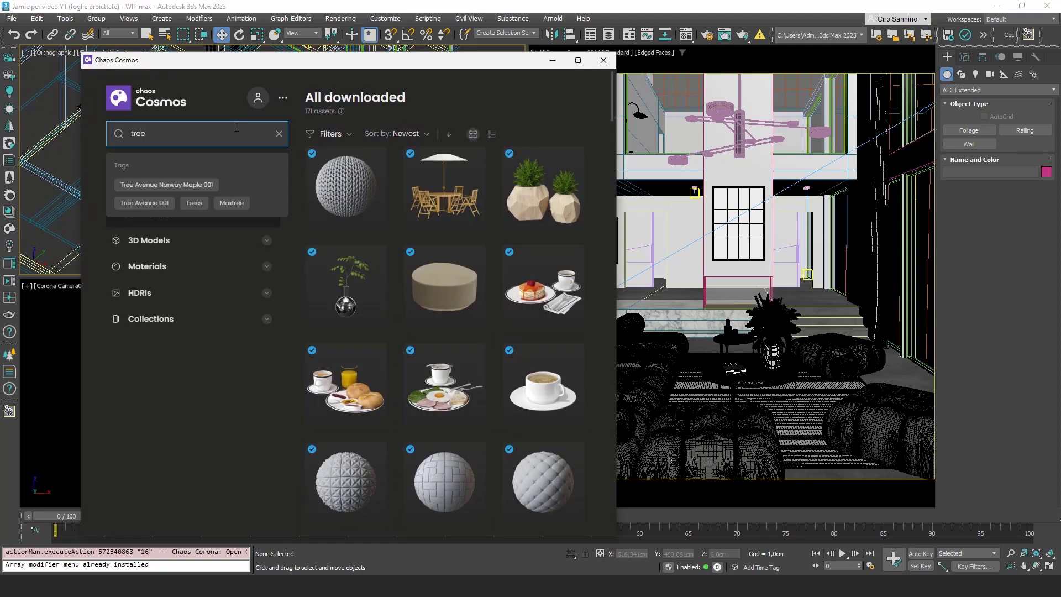
key(Return)
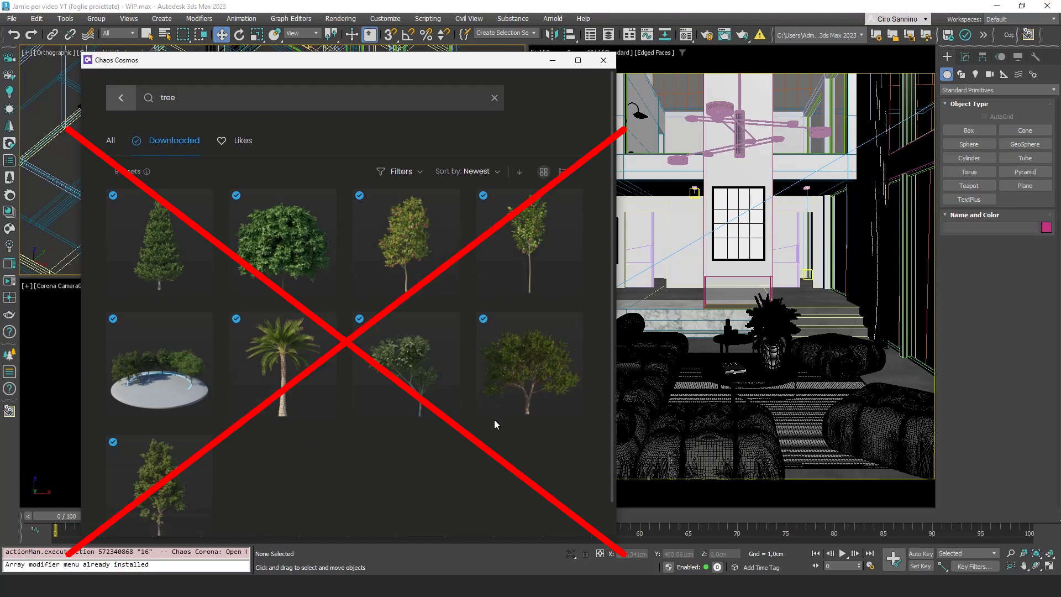
click(603, 59)
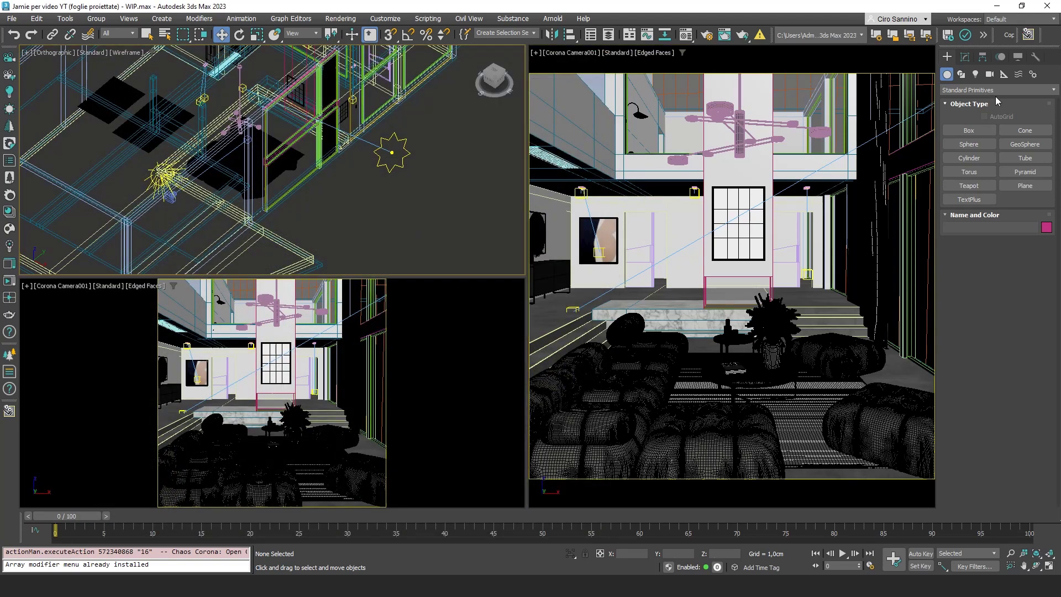
Step: Place an AEC Extended Japanese Flowering Cherry, Spring tree outside the room and frame it in Front view
click(997, 91)
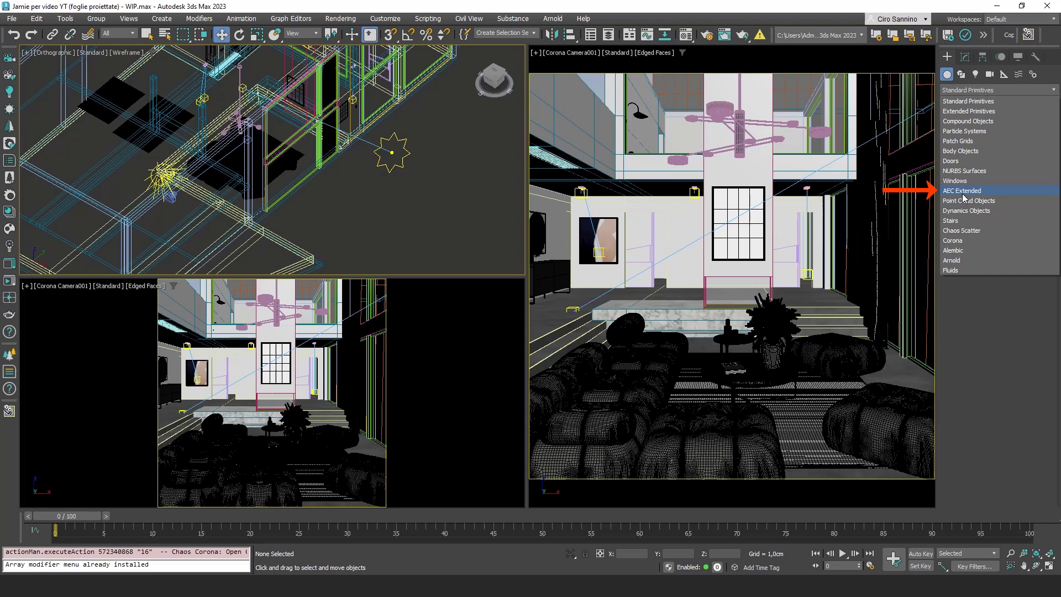
click(962, 191)
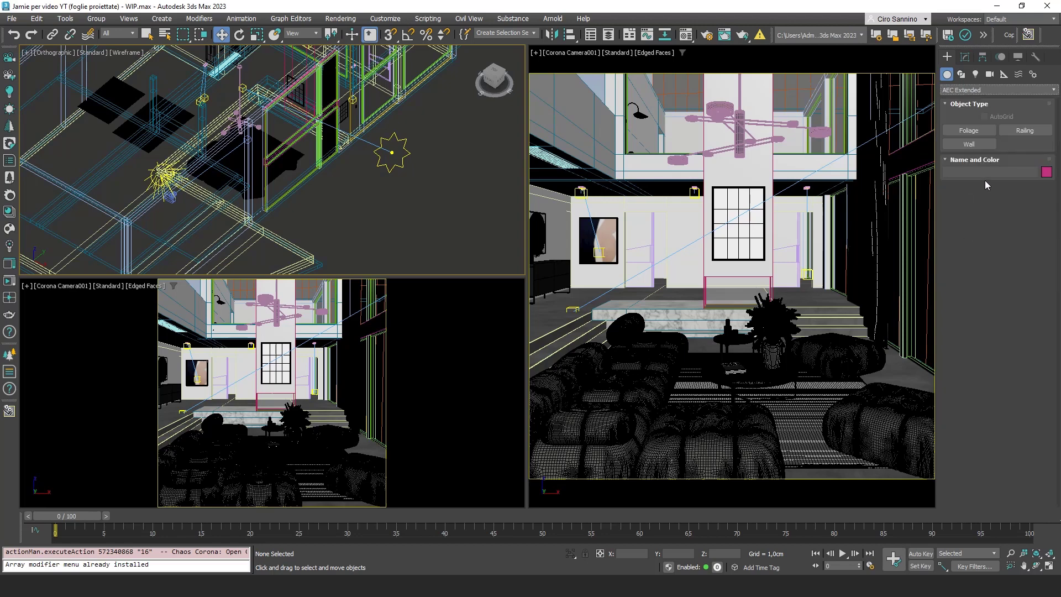
click(979, 131)
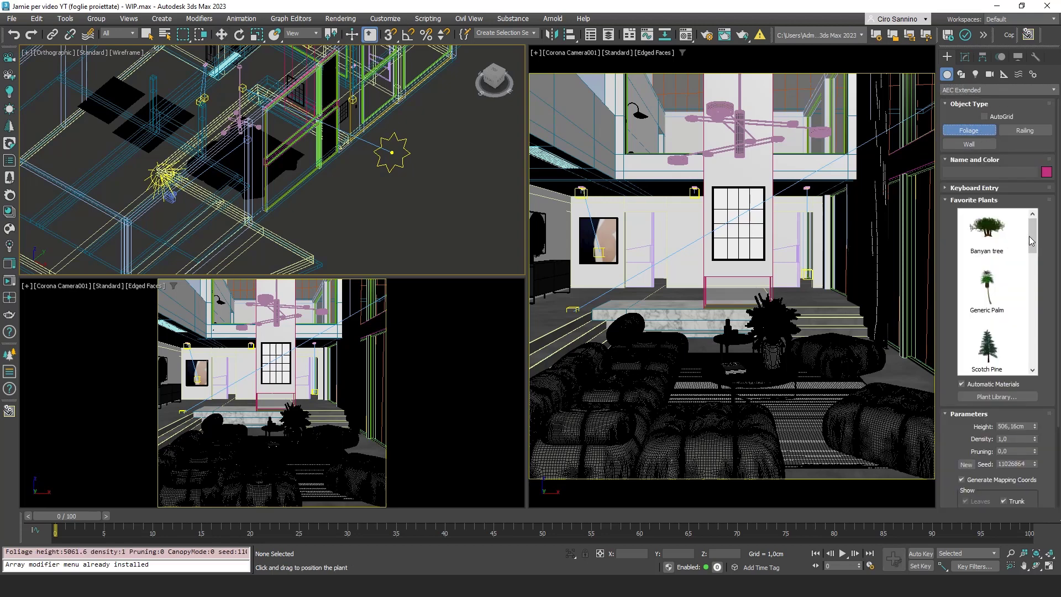
drag(1029, 237, 1027, 350)
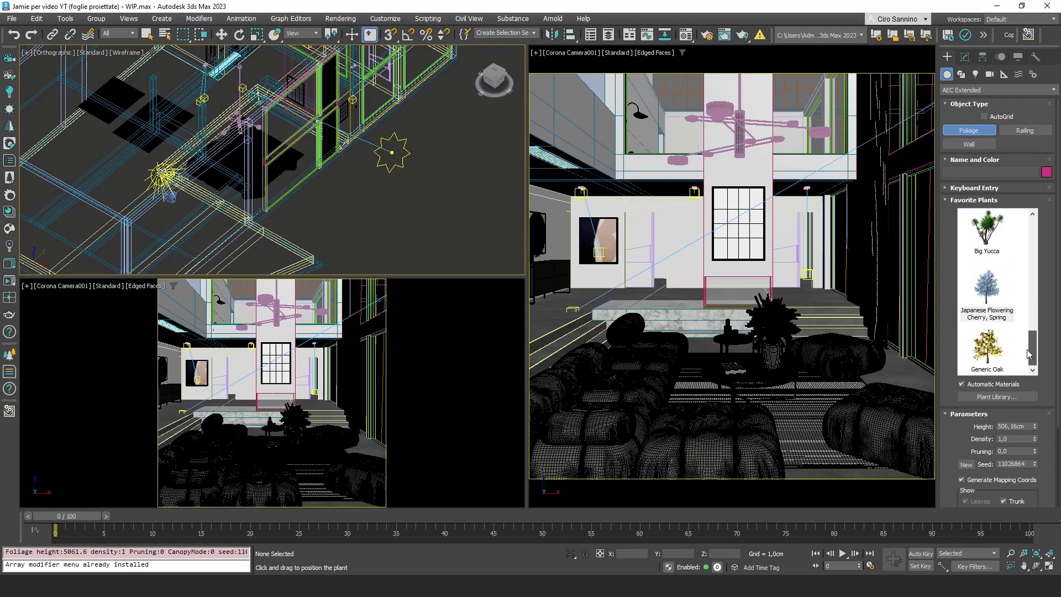
click(984, 293)
click(346, 207)
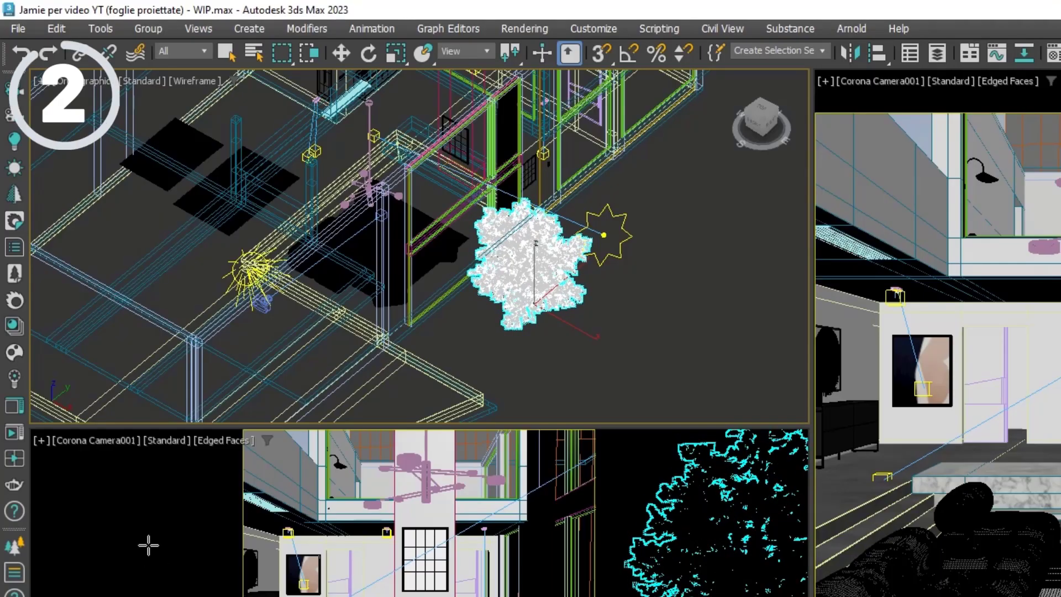
key(w)
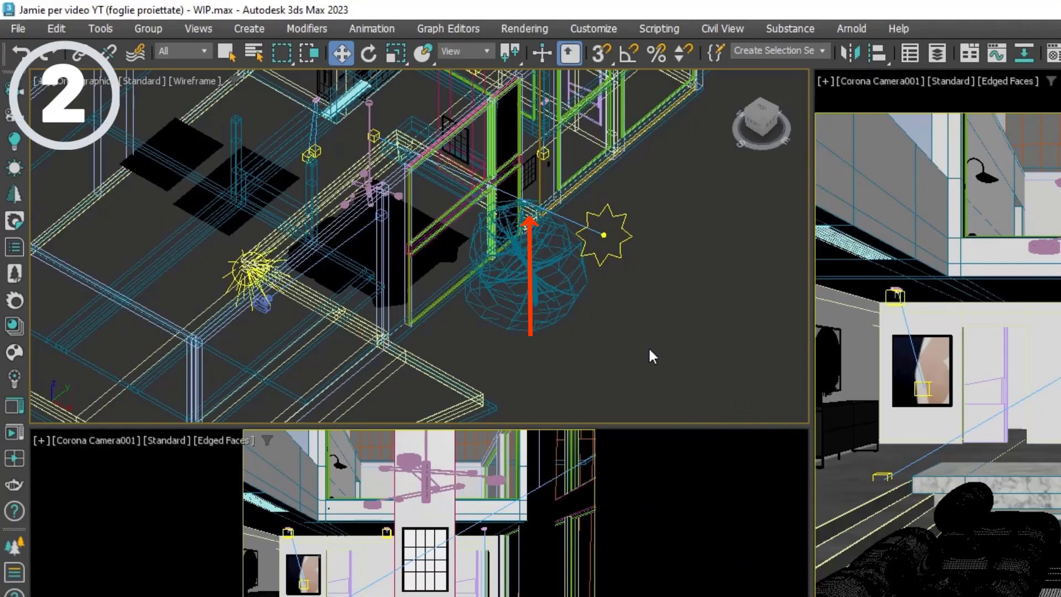
key(f)
key(z)
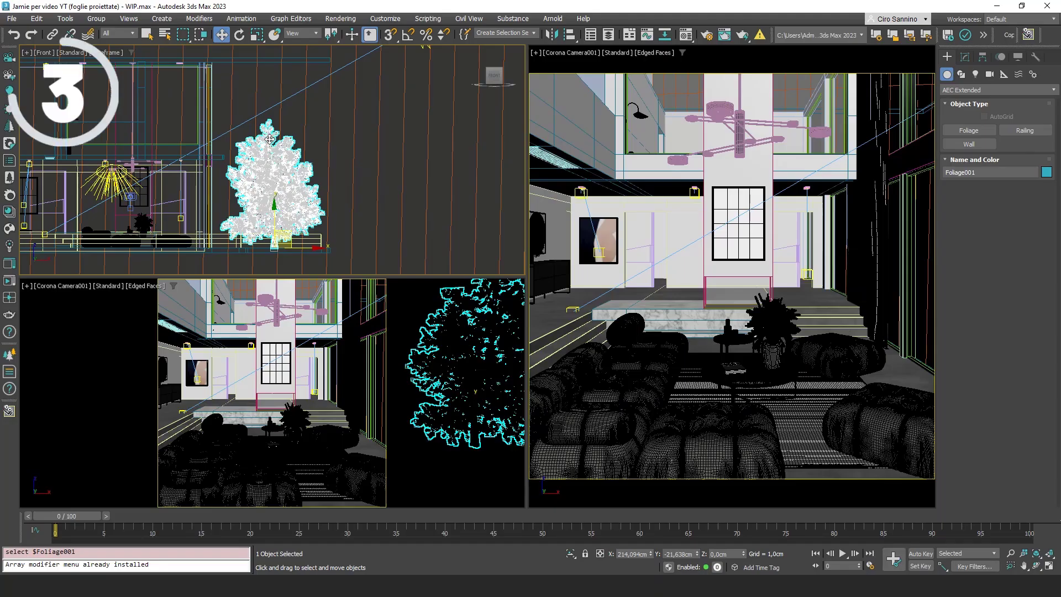
Step: In the Modify panel, raise Foliage001's Height spinner to about 378 cm
click(965, 57)
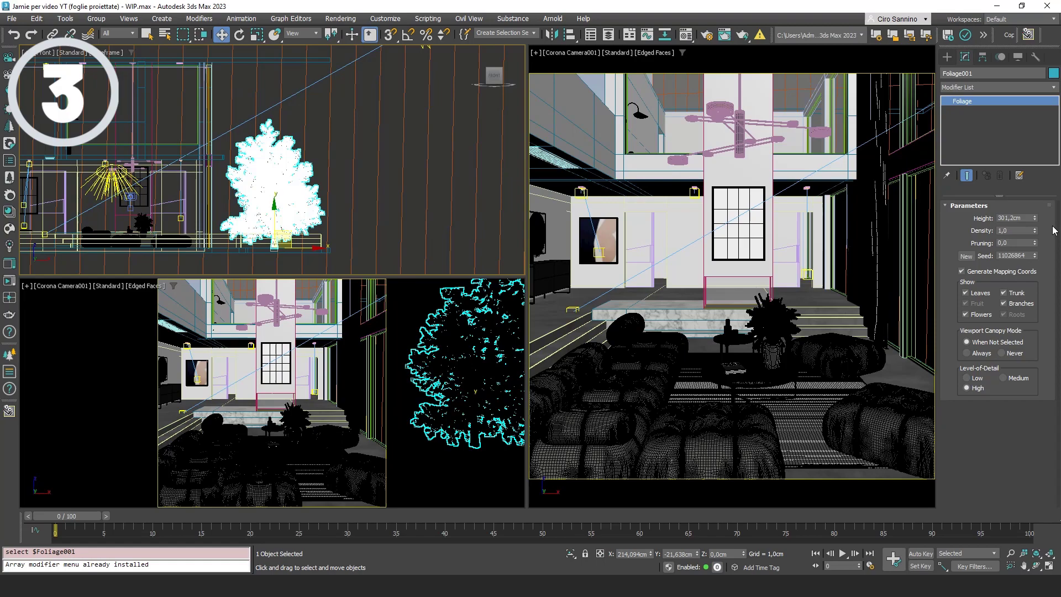
drag(1036, 219, 1035, 214)
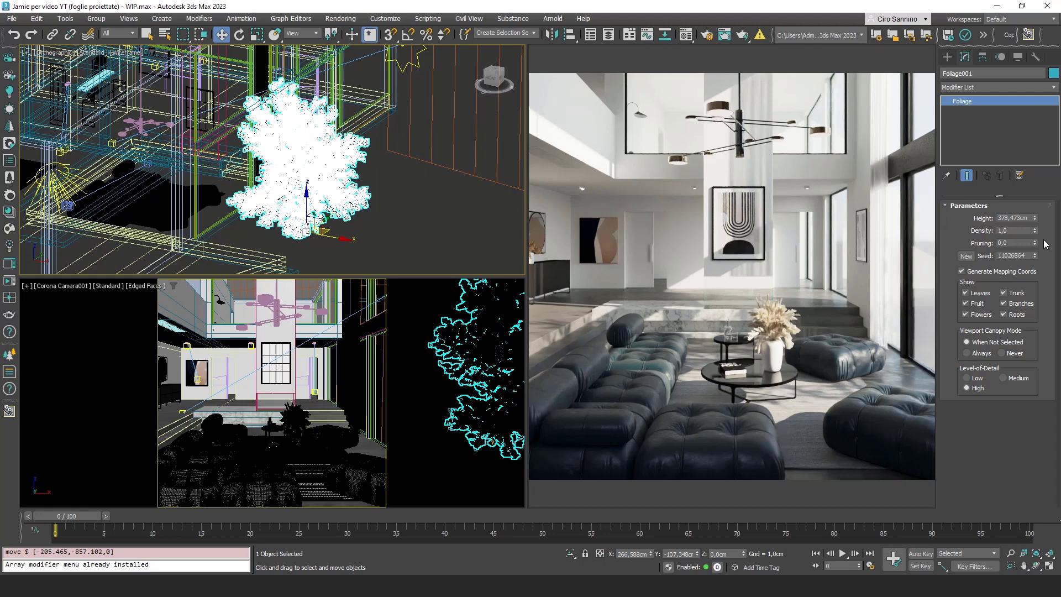
Step: Set the cherry tree's Density to 0,5 and its Pruning to 0,2 after trying 0,8
double_click(1003, 231)
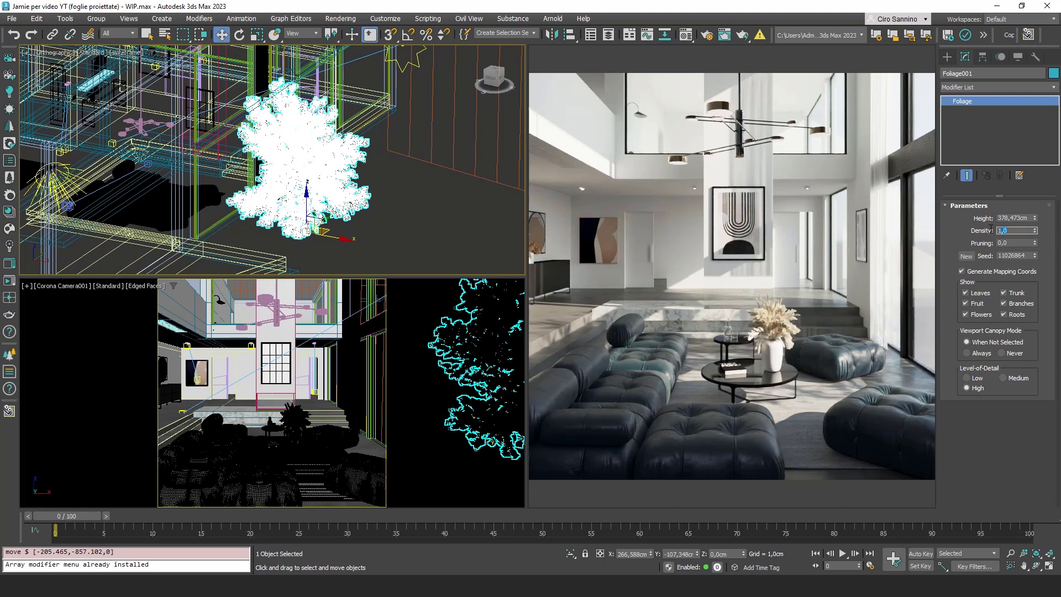
right_click(1035, 234)
click(1012, 230)
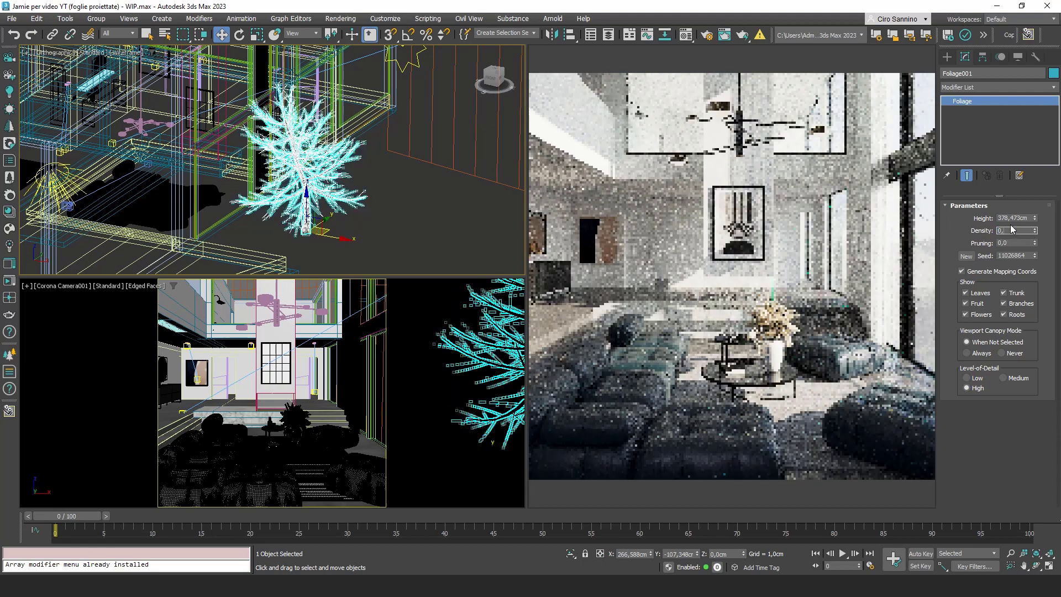
text(0,5)
key(Return)
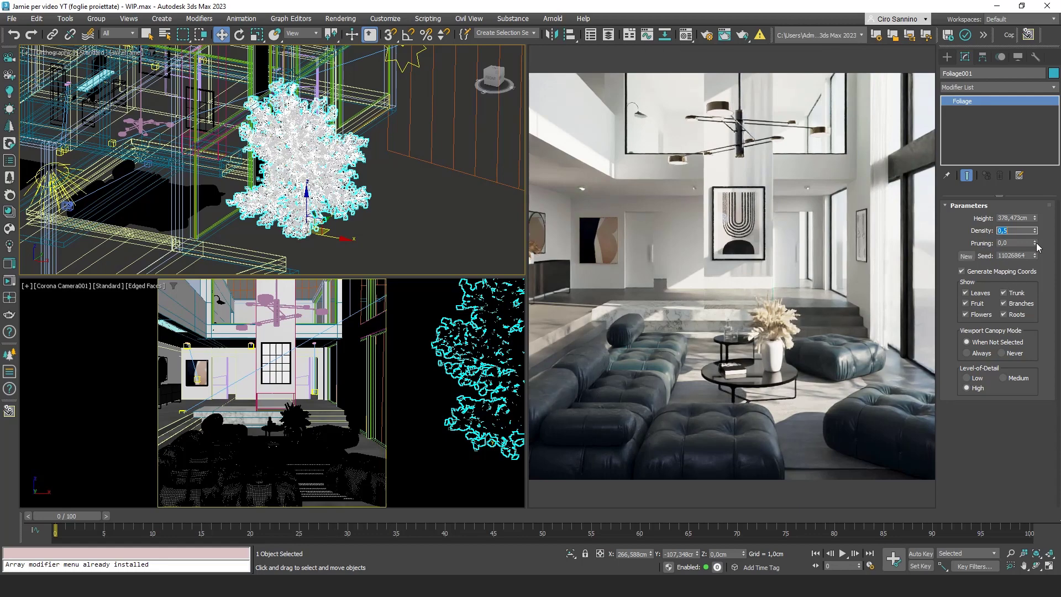
drag(1034, 244, 1035, 242)
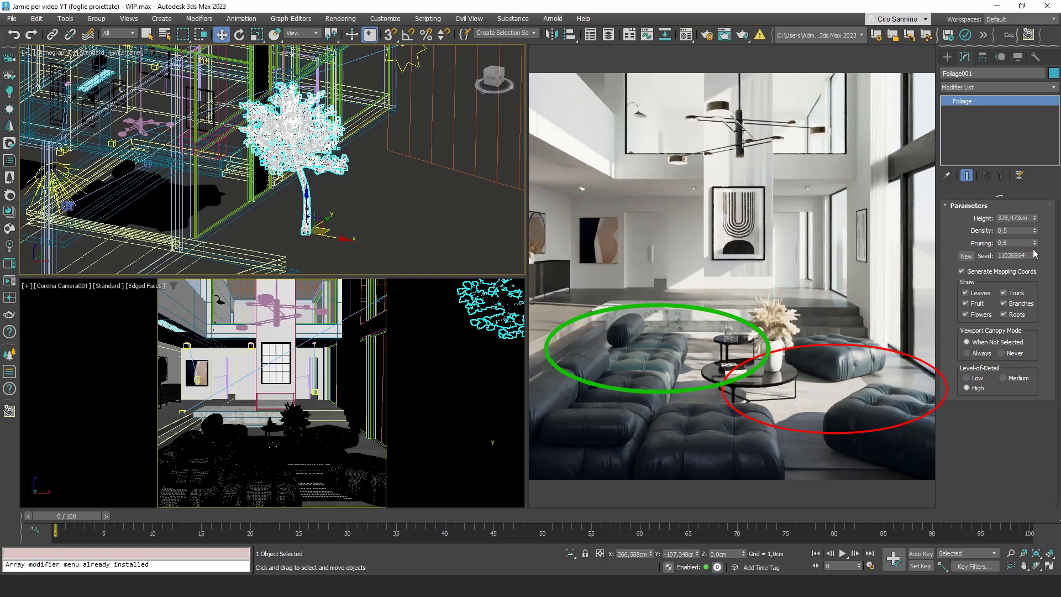
drag(1035, 244, 1035, 247)
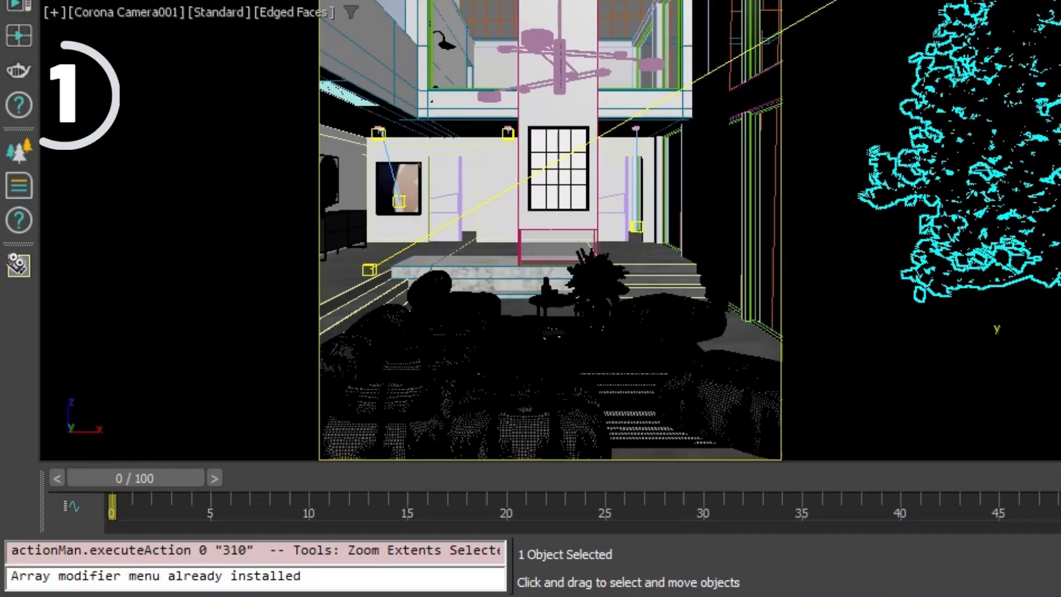
Step: Shift the Corona Sun's direction, then clone the cherry tree as Foliage002 beside the first
click(486, 248)
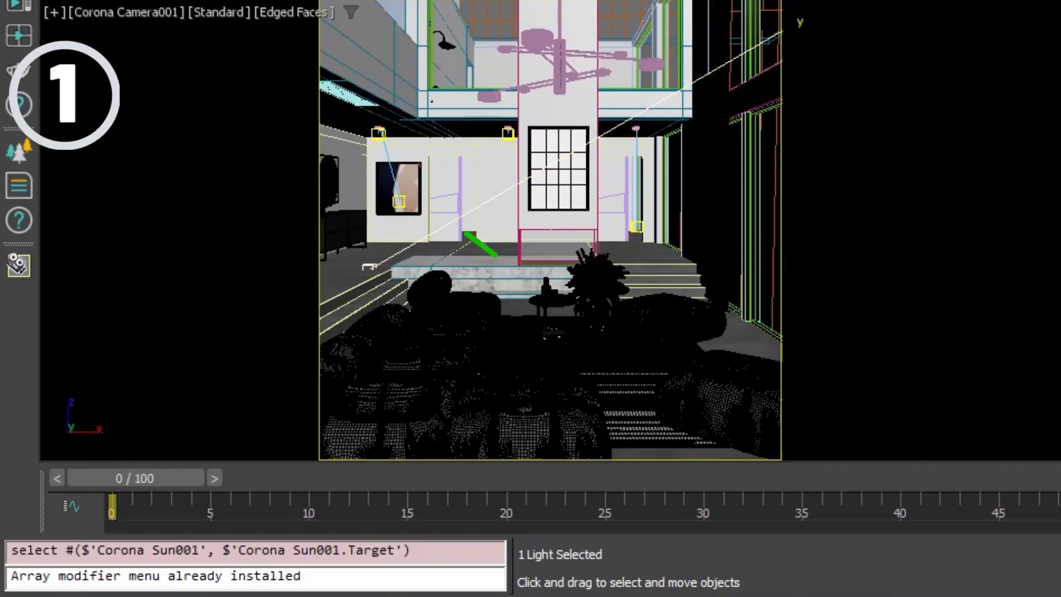
drag(370, 267, 472, 246)
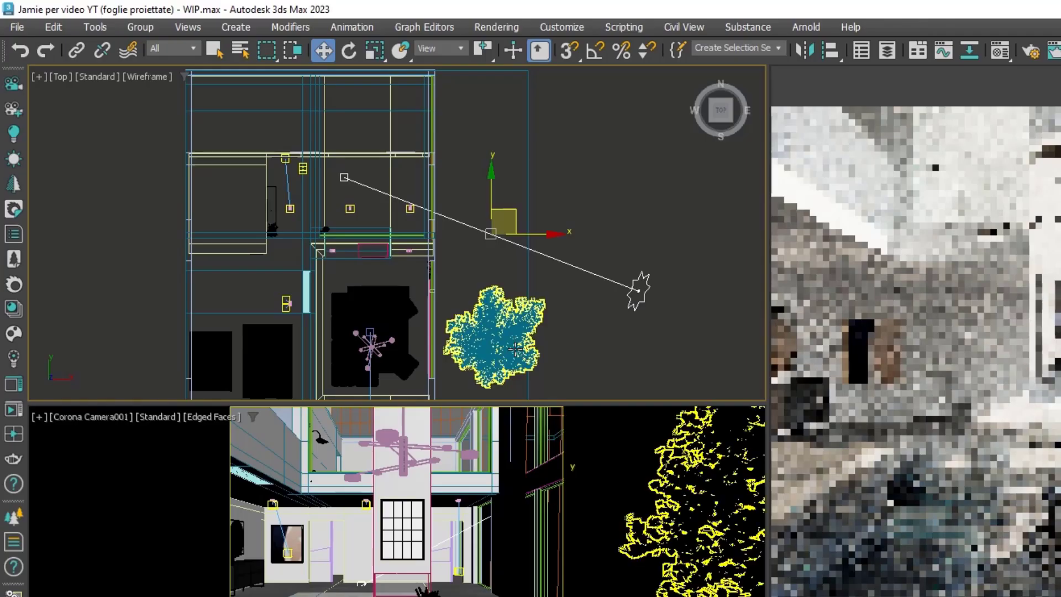
click(500, 331)
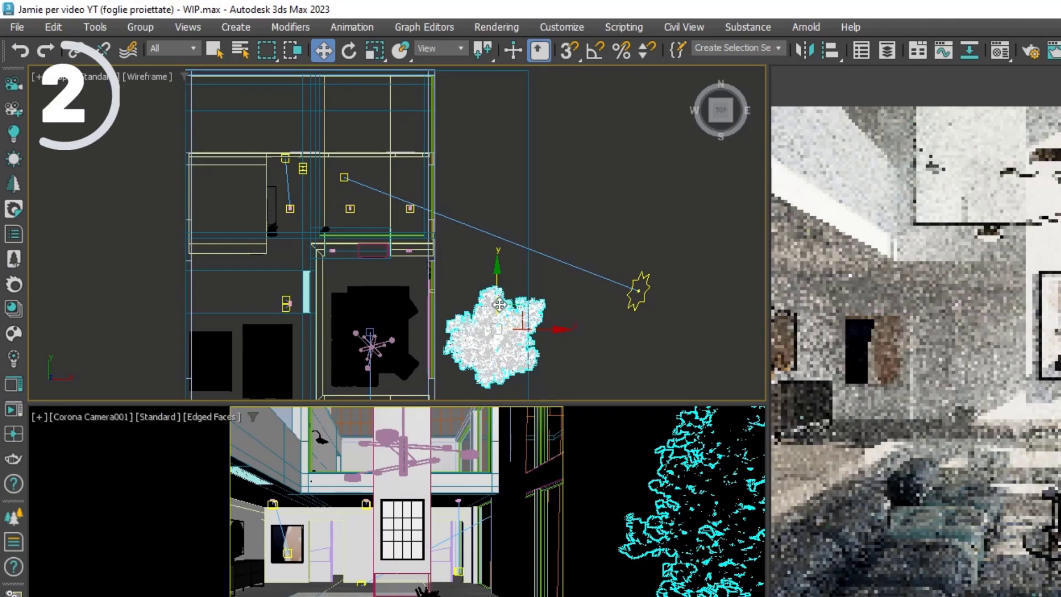
shift+drag(500, 302, 501, 205)
click(773, 494)
mouse_move(532, 303)
alt+middle_down()
mouse_move(367, 192)
mouse_move(400, 204)
mouse_move(426, 251)
alt+middle_up()
key(e)
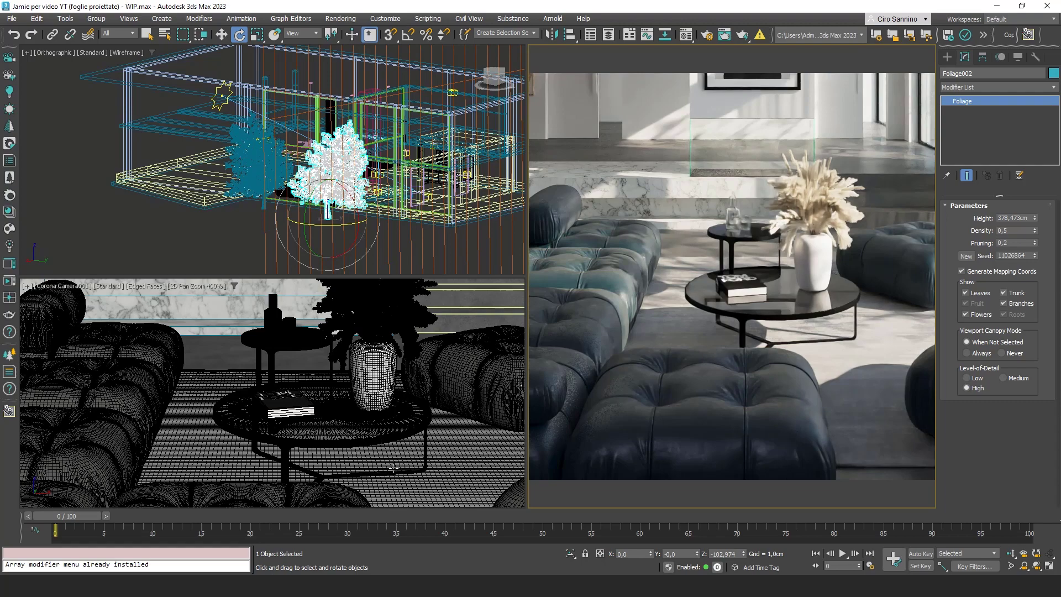
scroll(393, 469, up, 3)
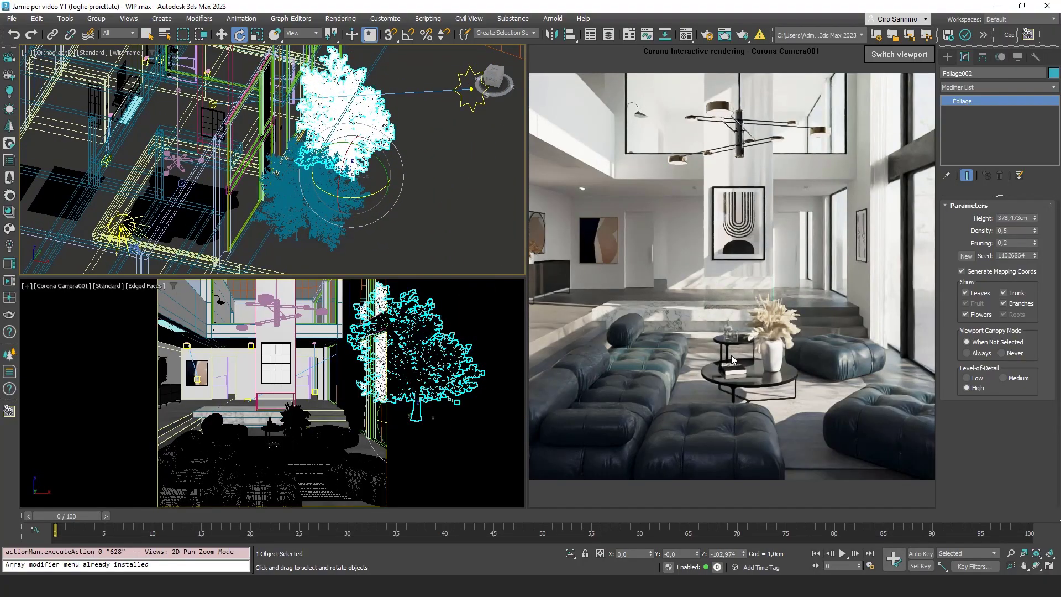
Step: Select both trees and move them along X farther out from the house in Front view
click(222, 34)
ctrl+click(329, 203)
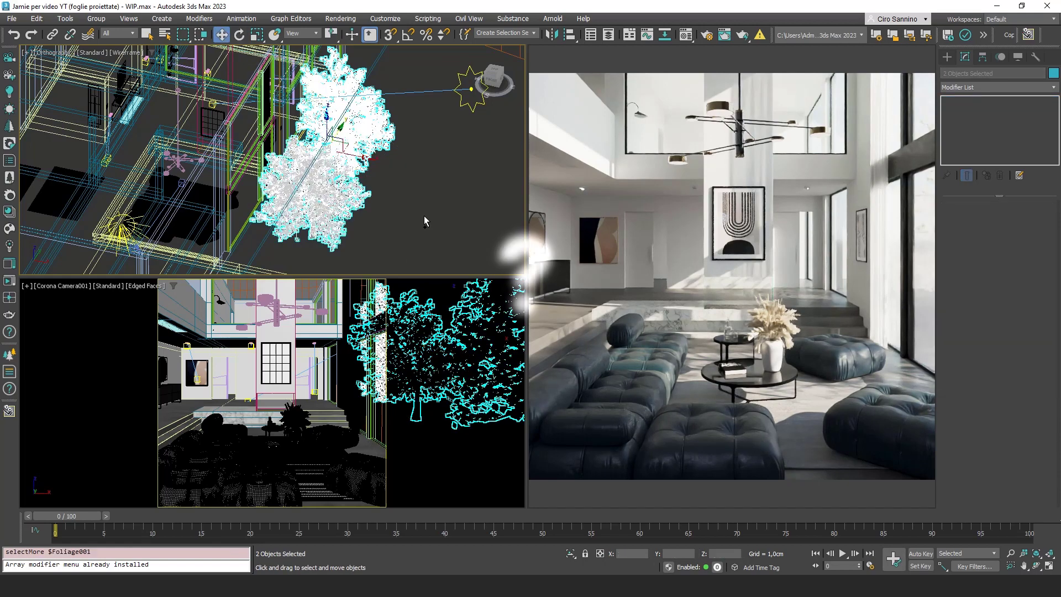
key(f)
key(z)
scroll(344, 179, down, 6)
scroll(343, 179, up, 8)
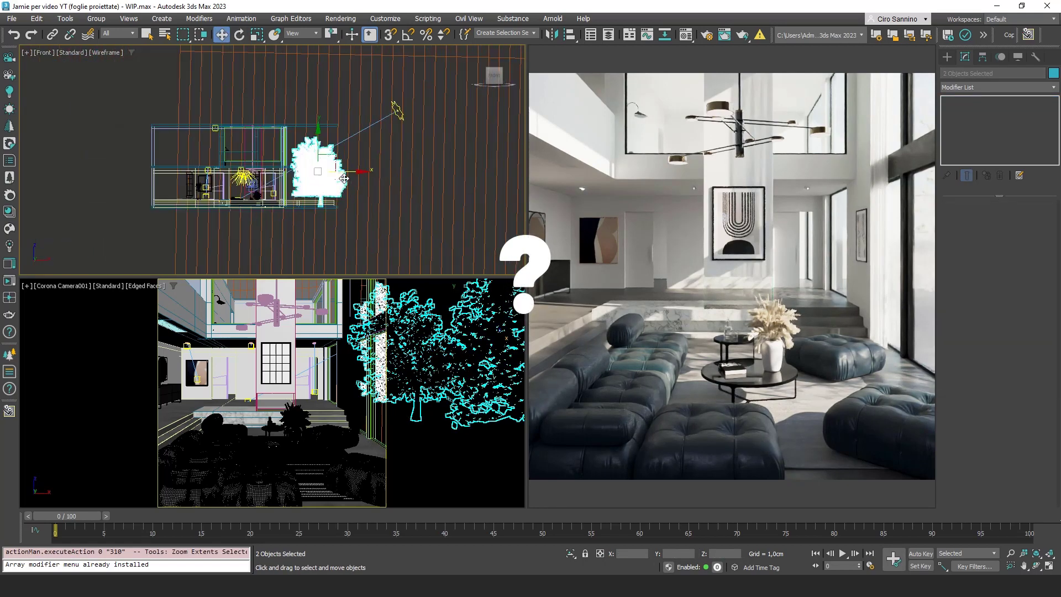
drag(359, 170, 475, 175)
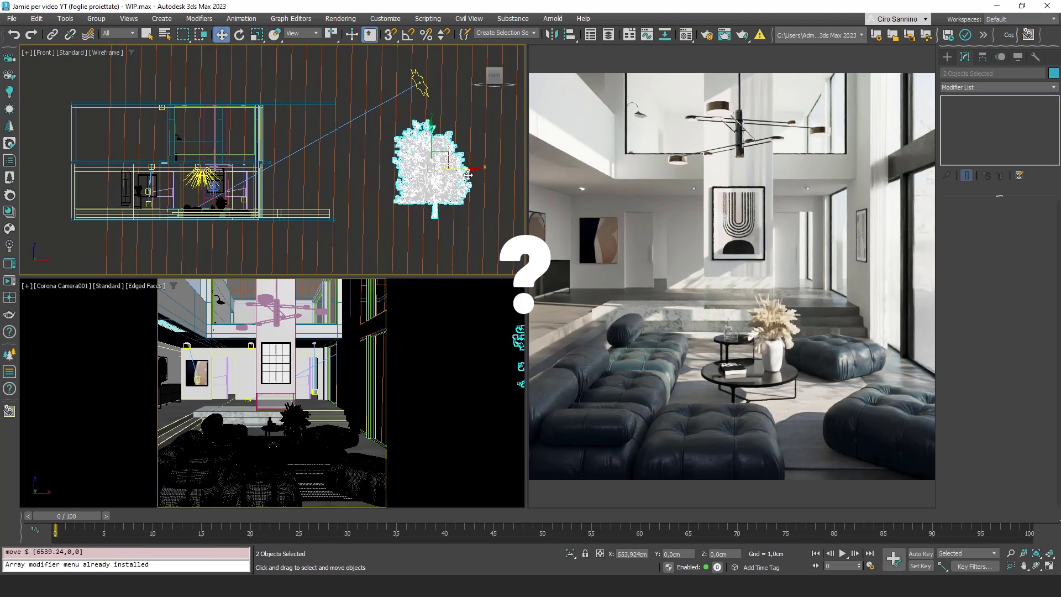
Step: Raise Foliage001's Height to about 594 cm and make the second tree taller too
click(431, 166)
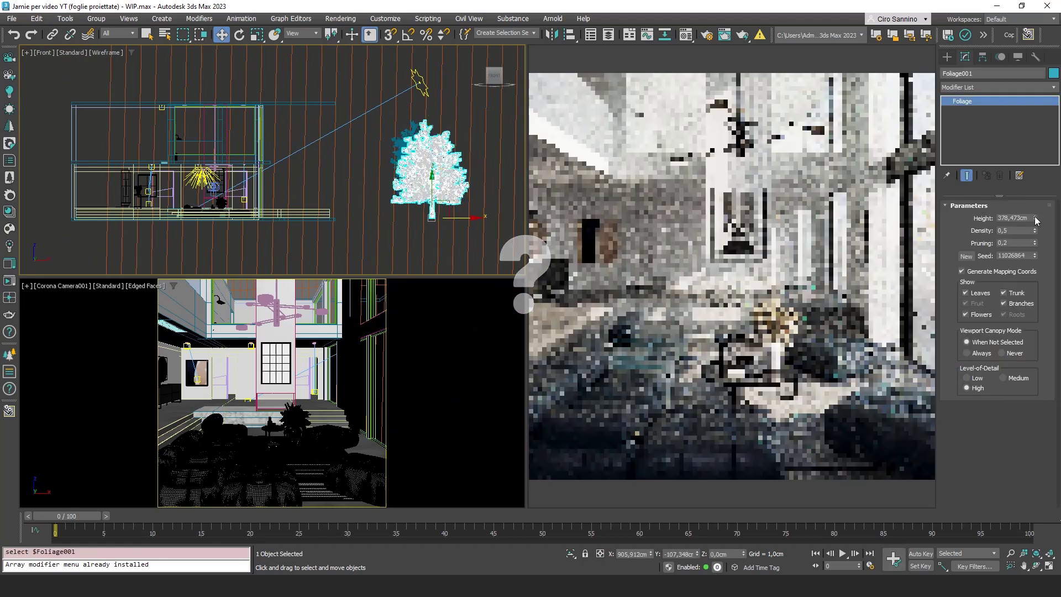
drag(1035, 218, 1032, 187)
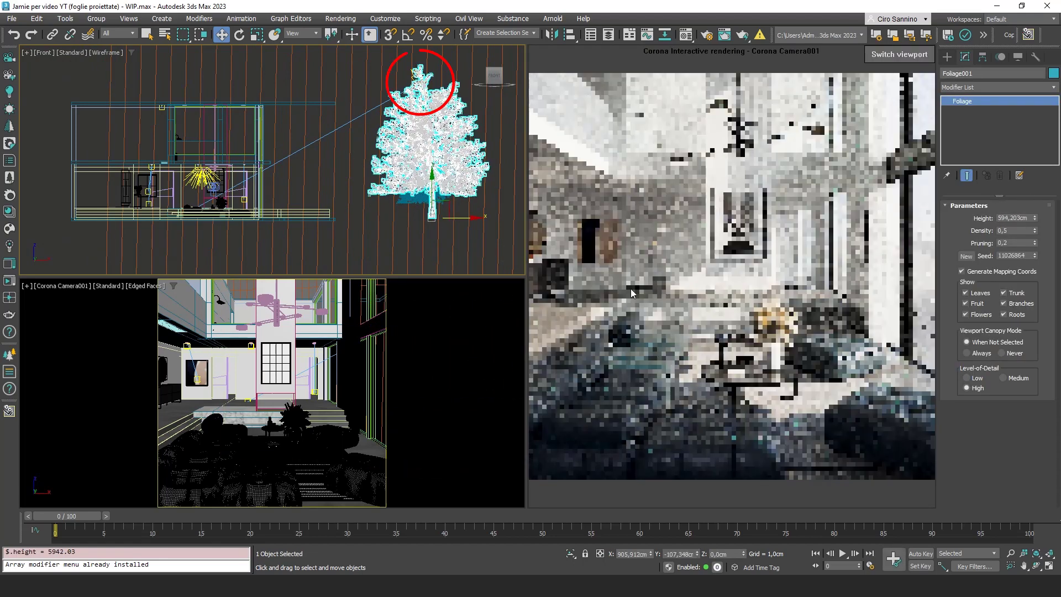
click(420, 138)
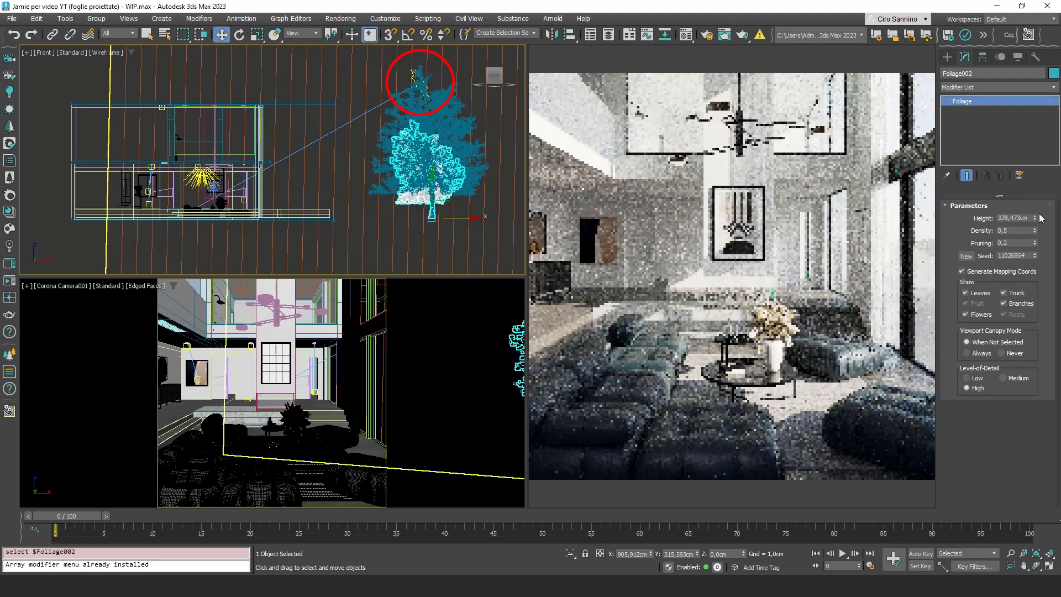
drag(1035, 212, 1034, 204)
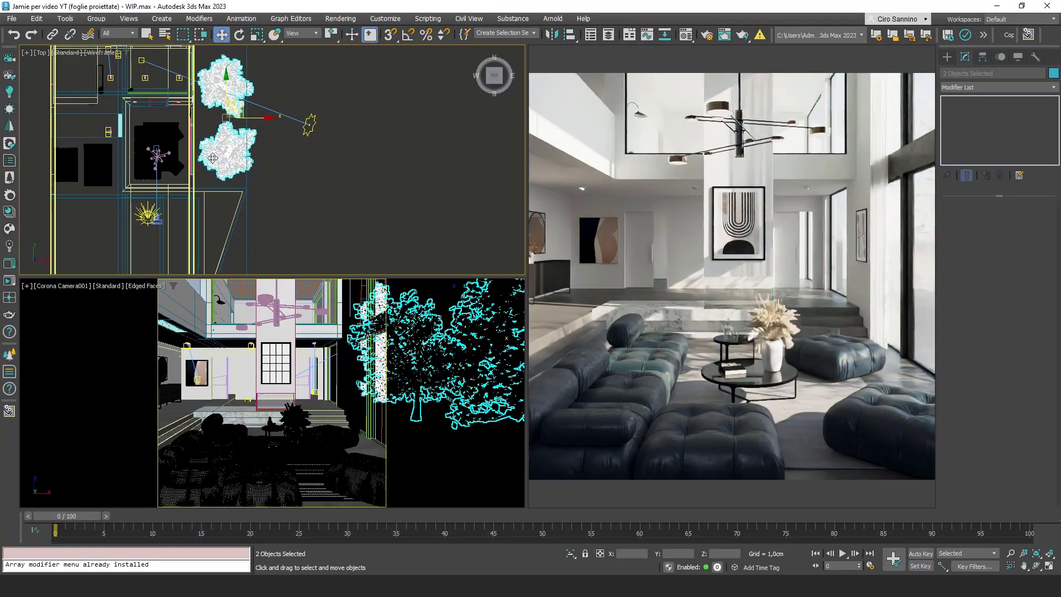
Step: Select Corona Sun001 and change its Size in the Corona Sun rollout from 1,0 to 5,0
click(308, 125)
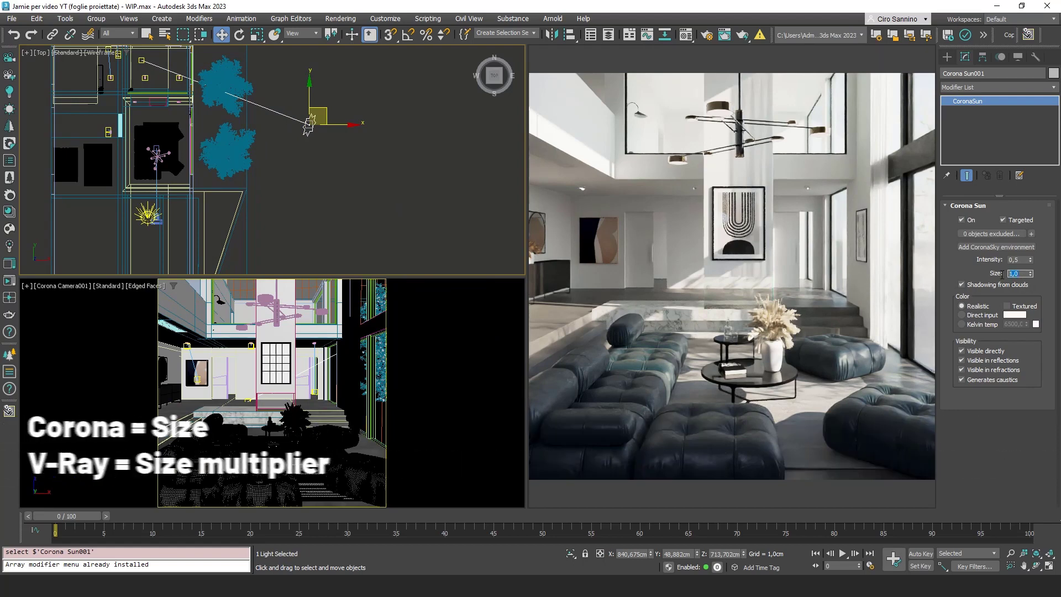
click(1023, 273)
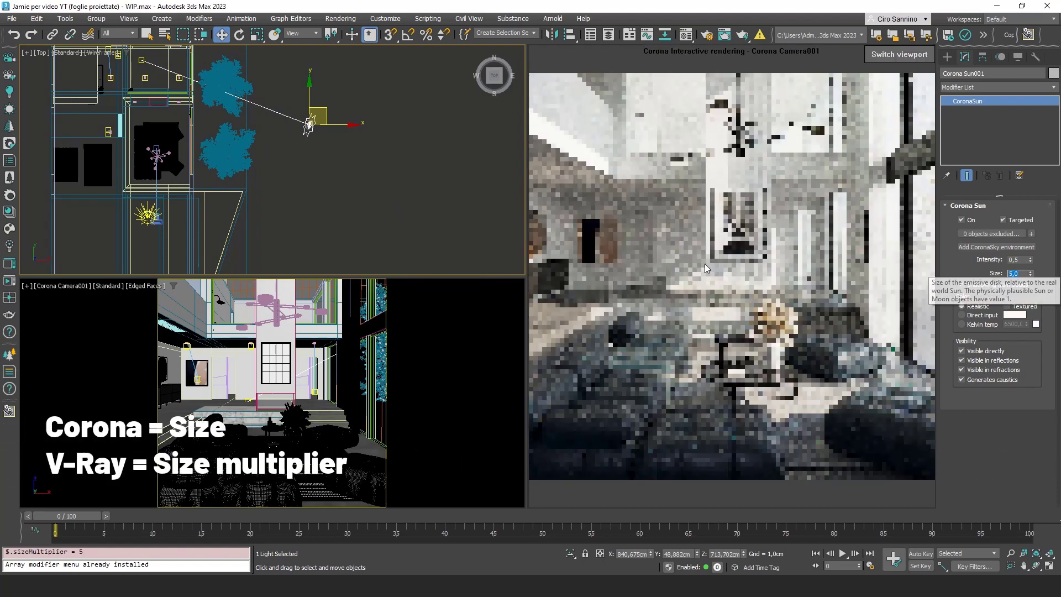